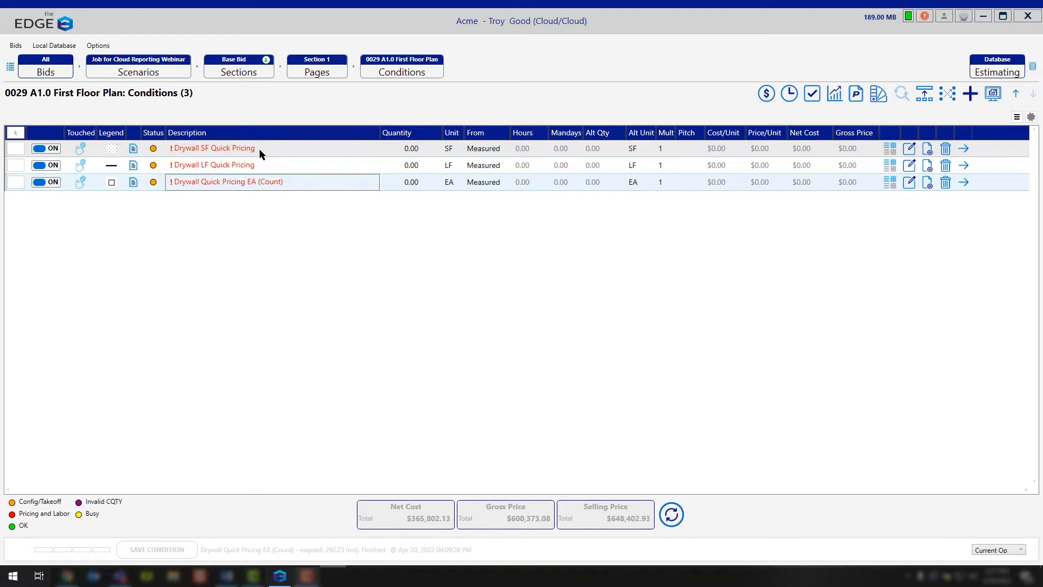
Rename the Drywall SF Quick Pricing condition as Drywall Ceiling
double_click(226, 153)
drag(121, 134, 45, 137)
text(Ceiling)
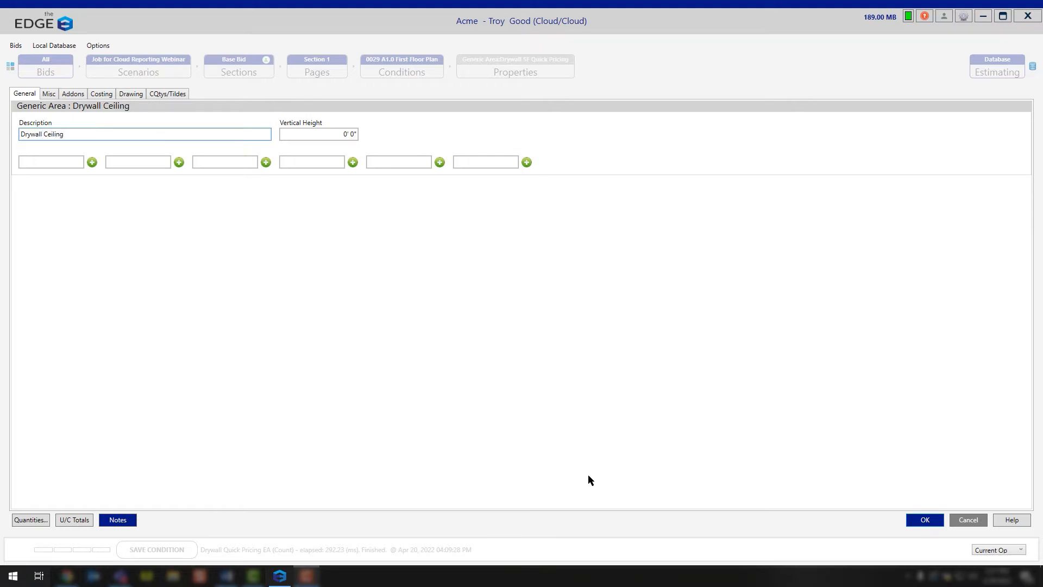
click(922, 521)
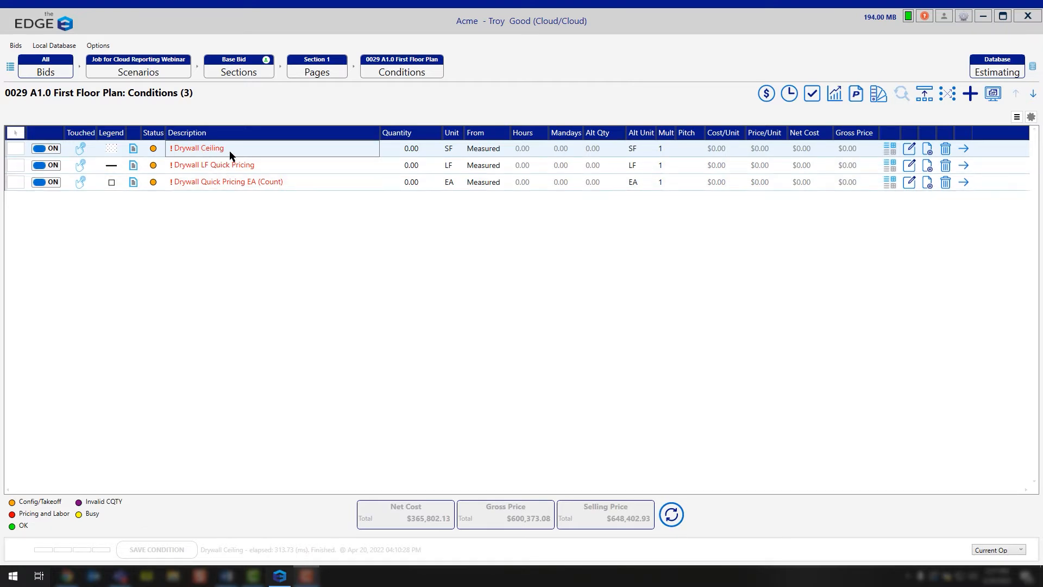
Rename the Drywall LF Quick Pricing condition as Drywall Partition
double_click(230, 165)
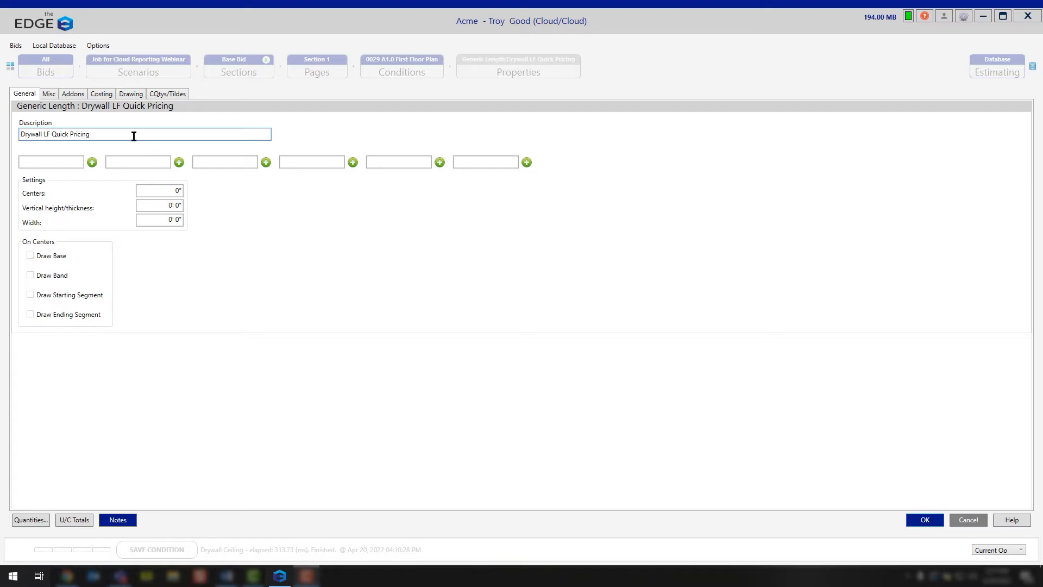
drag(90, 136, 41, 135)
key(BackSpace)
key(BackSpace)
text(Partio)
key(BackSpace)
text(tion)
click(923, 520)
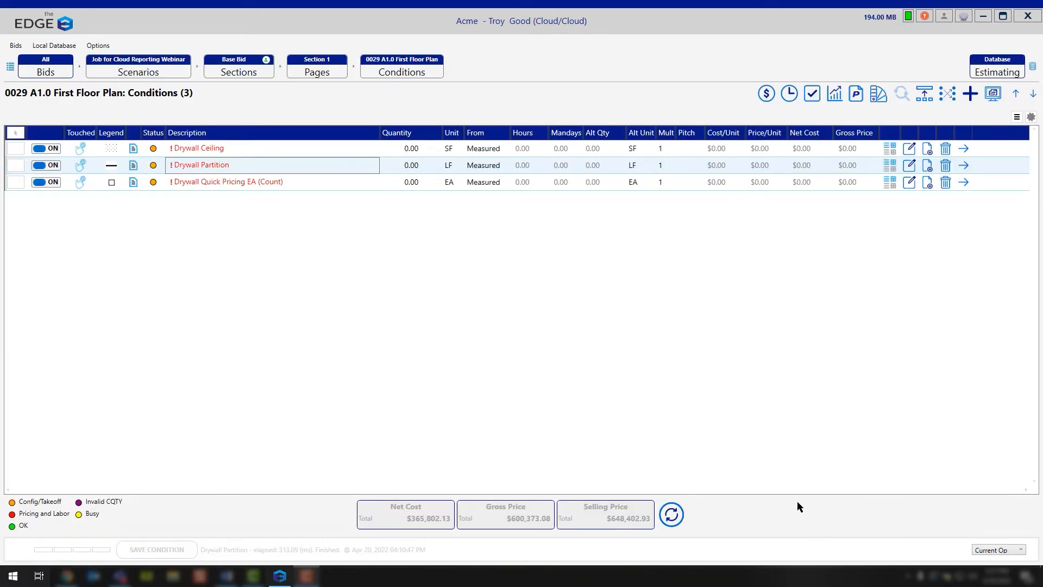
Rename the Drywall Quick Pricing EA (Count) condition as Drywall Column
double_click(237, 186)
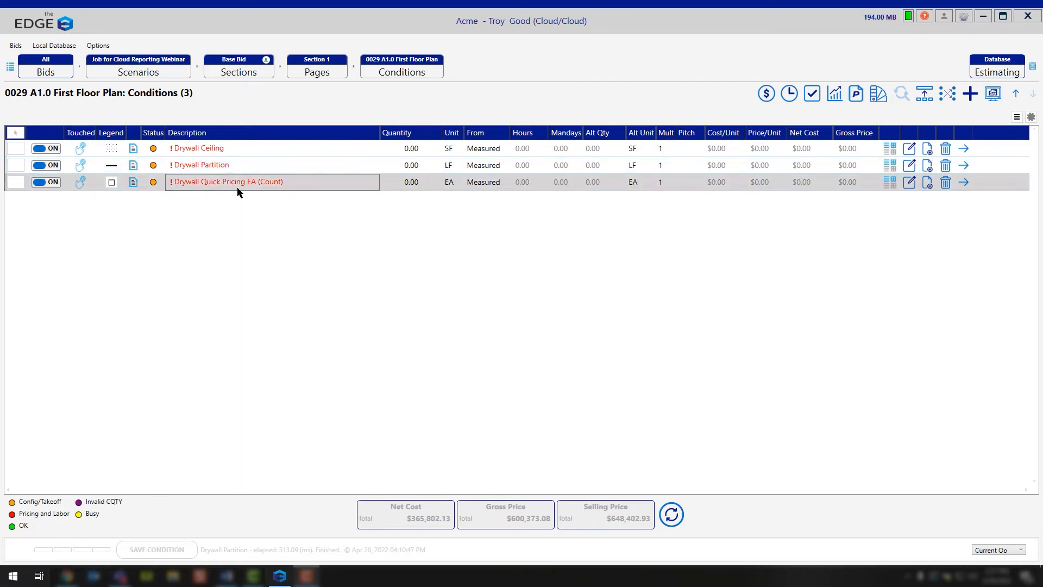
drag(121, 133, 44, 132)
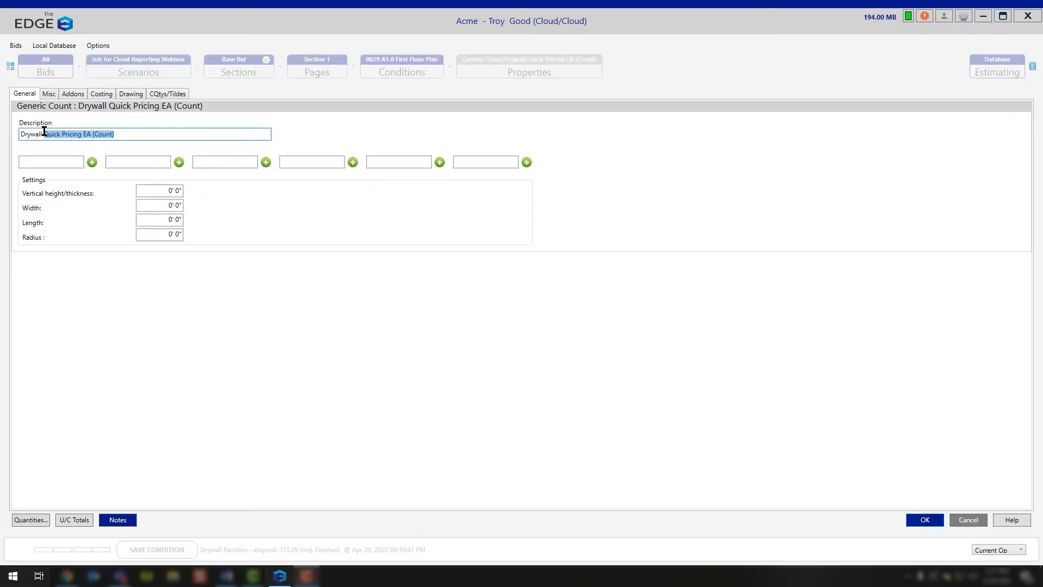
text(Column)
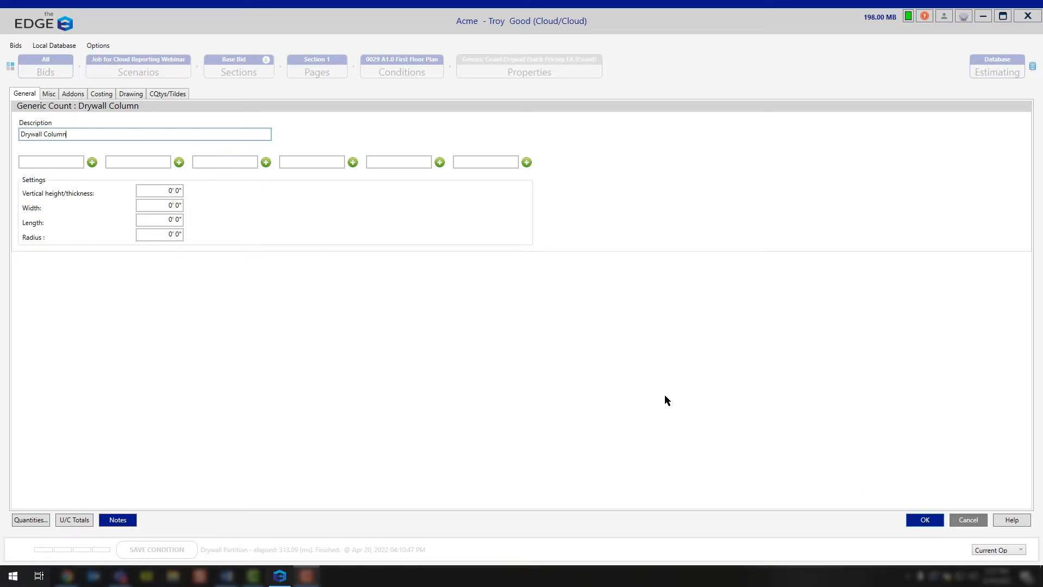
click(926, 522)
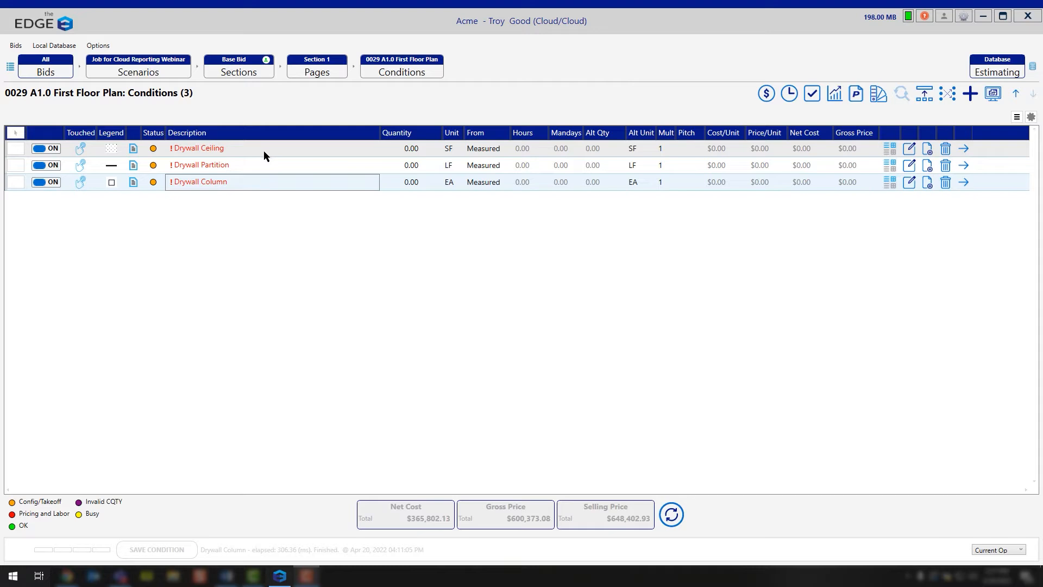
Open the Drywall Ceiling takeoff and calculate the drawing scale from the 98'-0" dimension line, entering a length of 98 ft
click(964, 148)
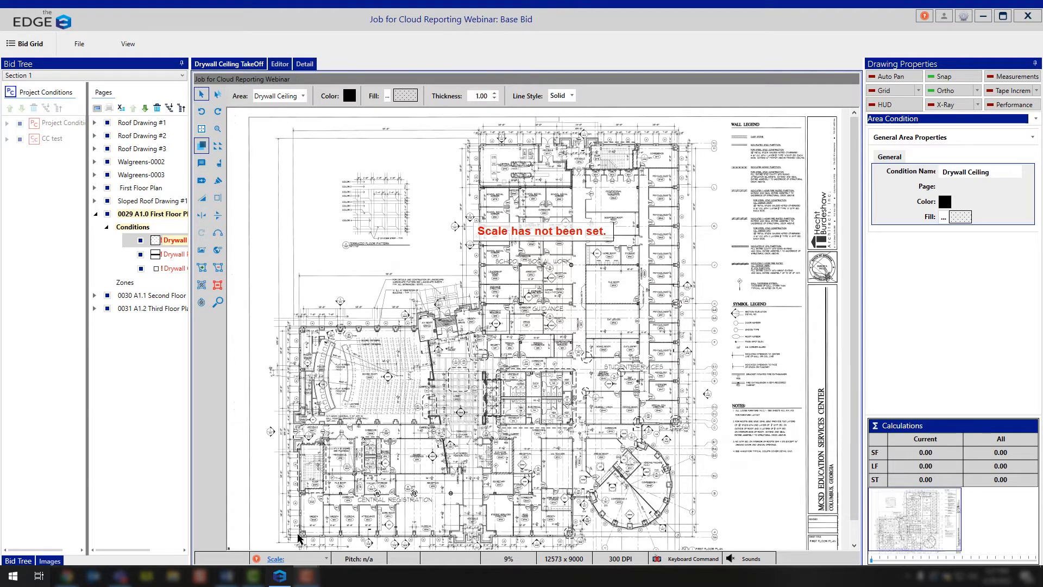
click(276, 559)
click(520, 298)
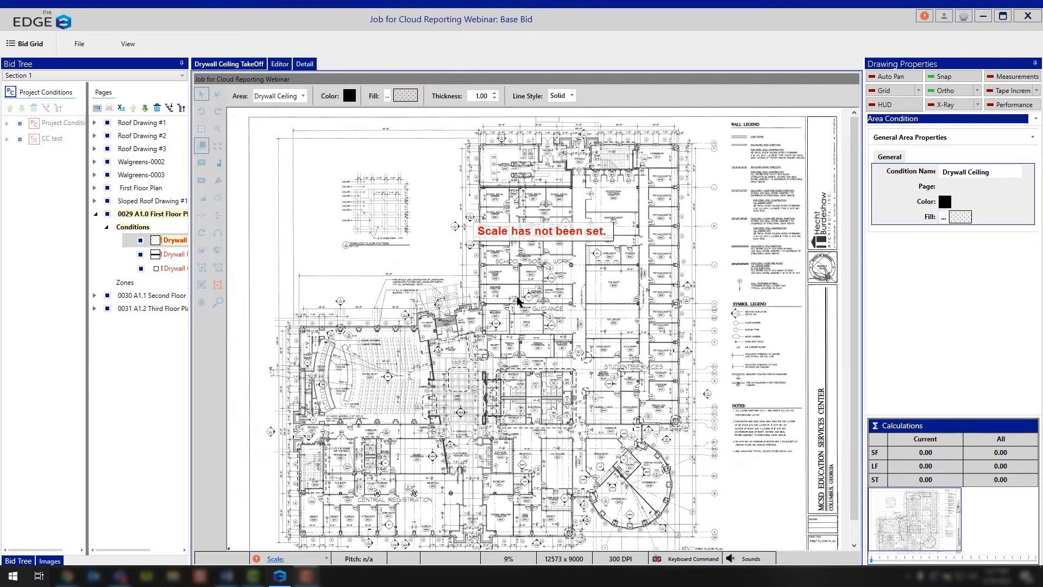
scroll(328, 288, up, 3)
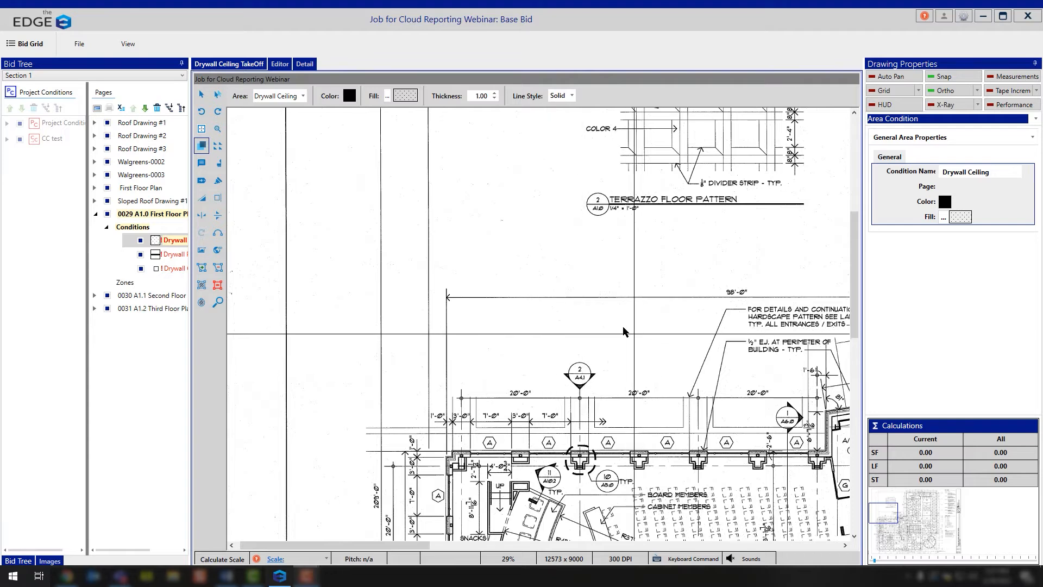
click(447, 298)
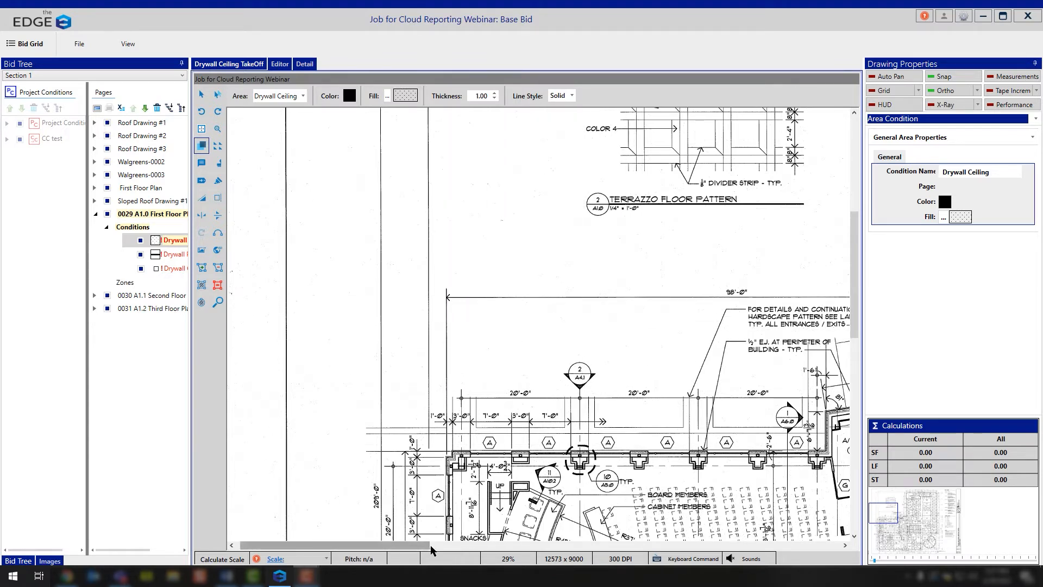
click(470, 548)
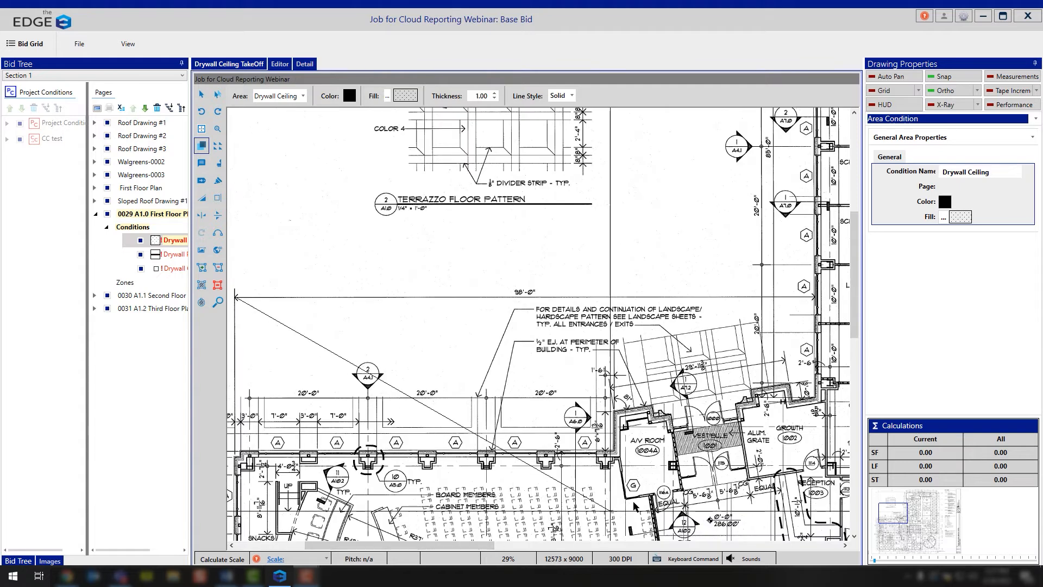
click(816, 298)
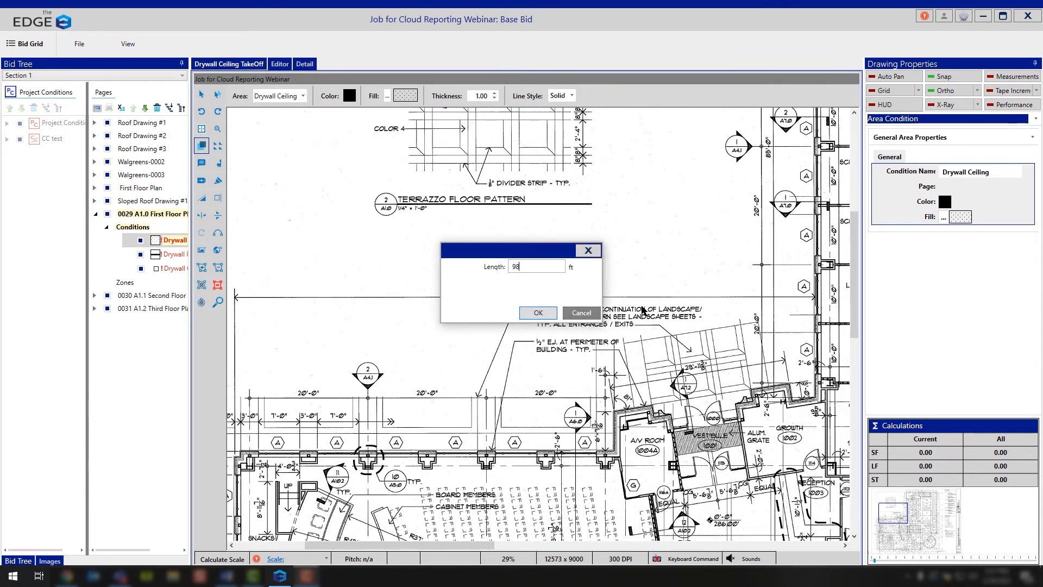
text(98)
click(546, 313)
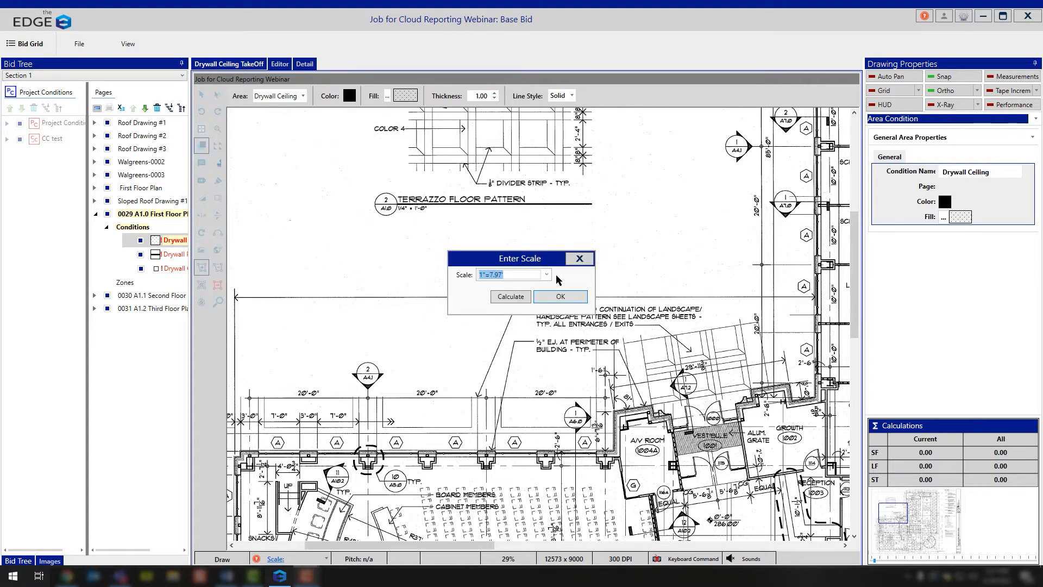
Round the calculated drawing scale to 1"=8' and apply it
click(514, 275)
drag(514, 275, 489, 274)
text(8)
click(571, 299)
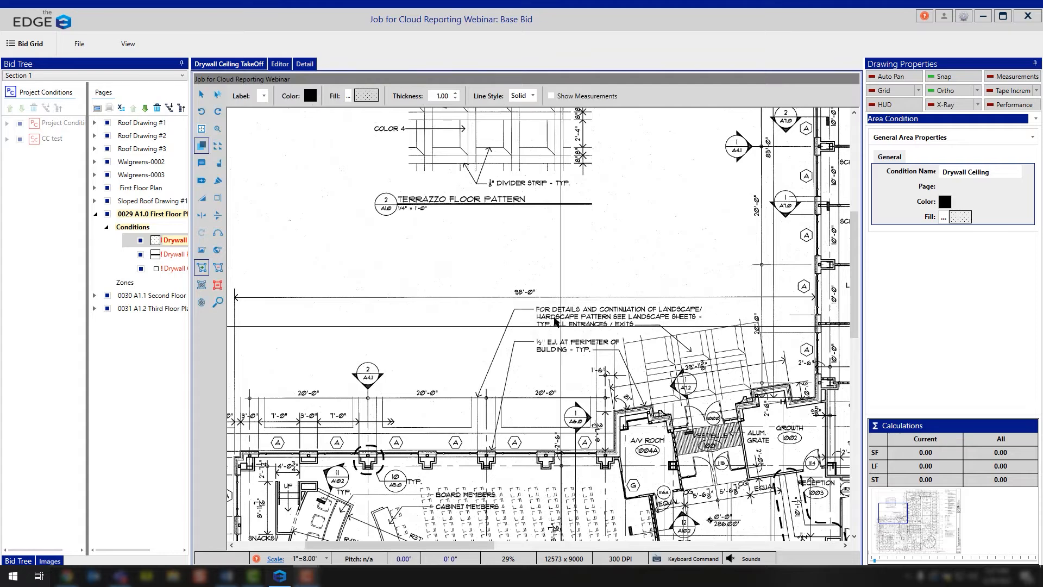
Draw rectangular Drywall Ceiling areas over the file room, about 577 SF, and the large room directly below it, about 498 SF
scroll(542, 326, down, 2)
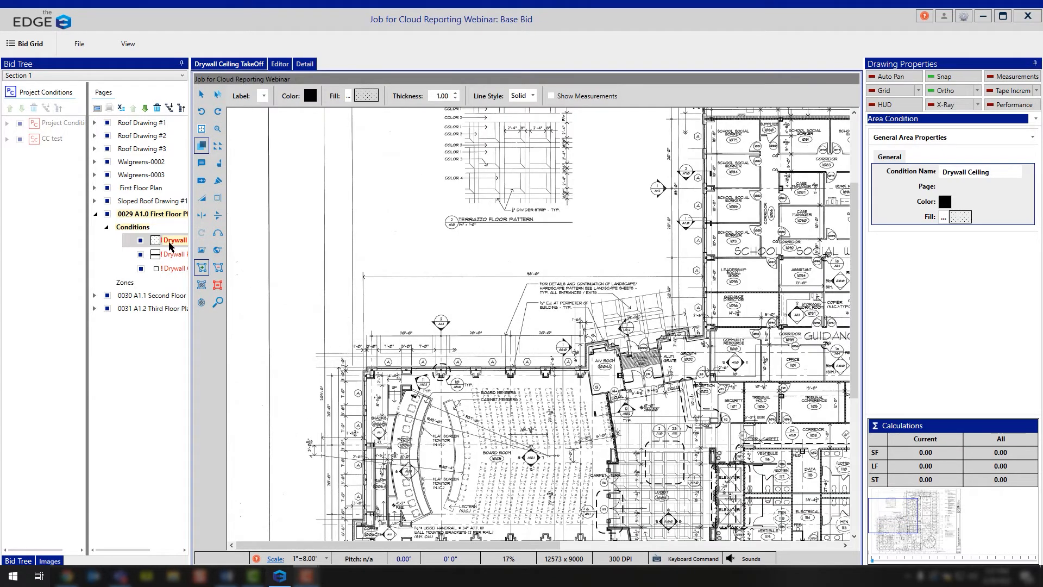
scroll(539, 348, down, 2)
scroll(473, 336, up, 1)
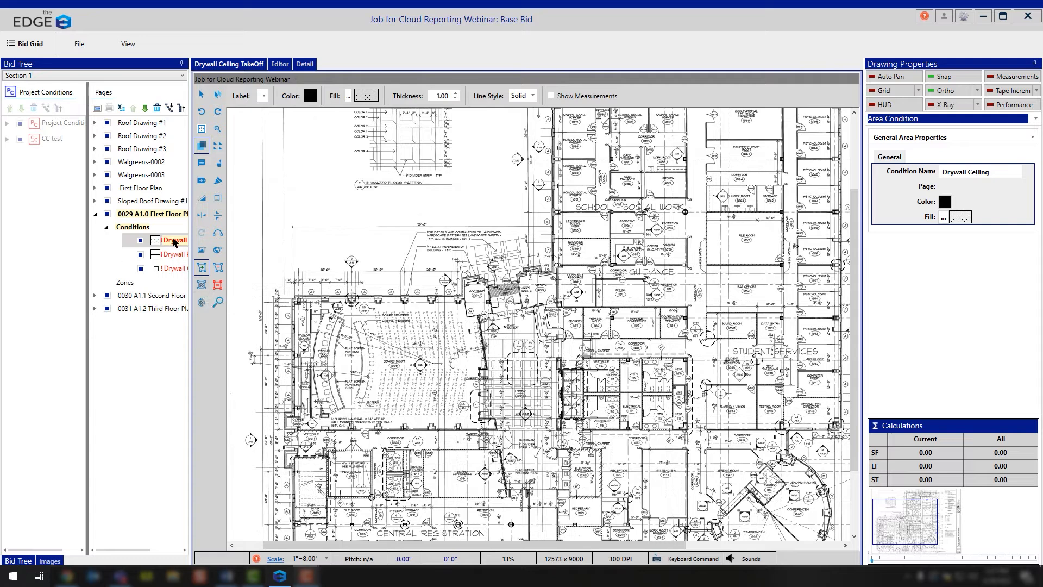
click(201, 287)
click(706, 211)
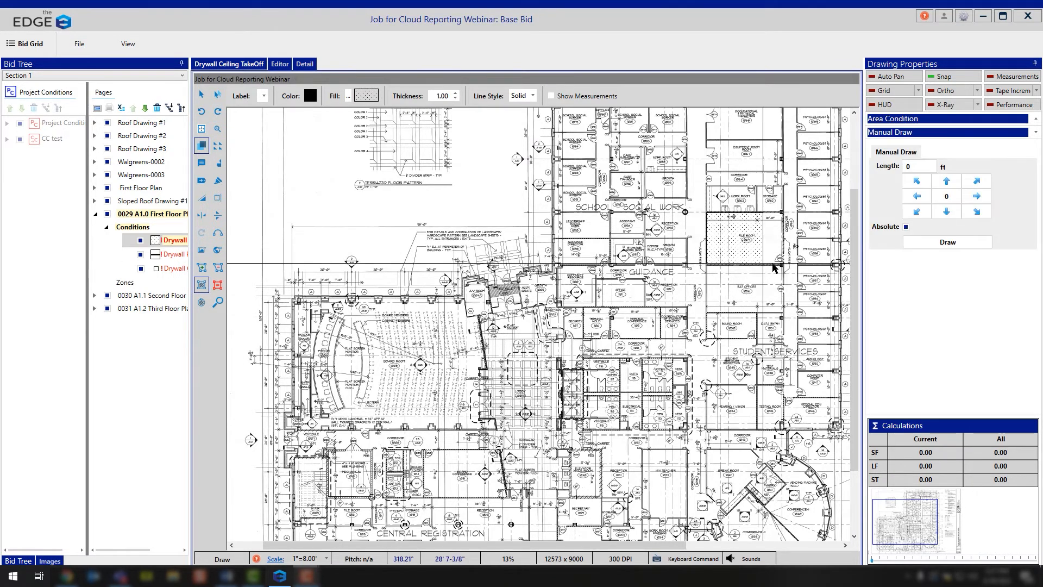
click(782, 266)
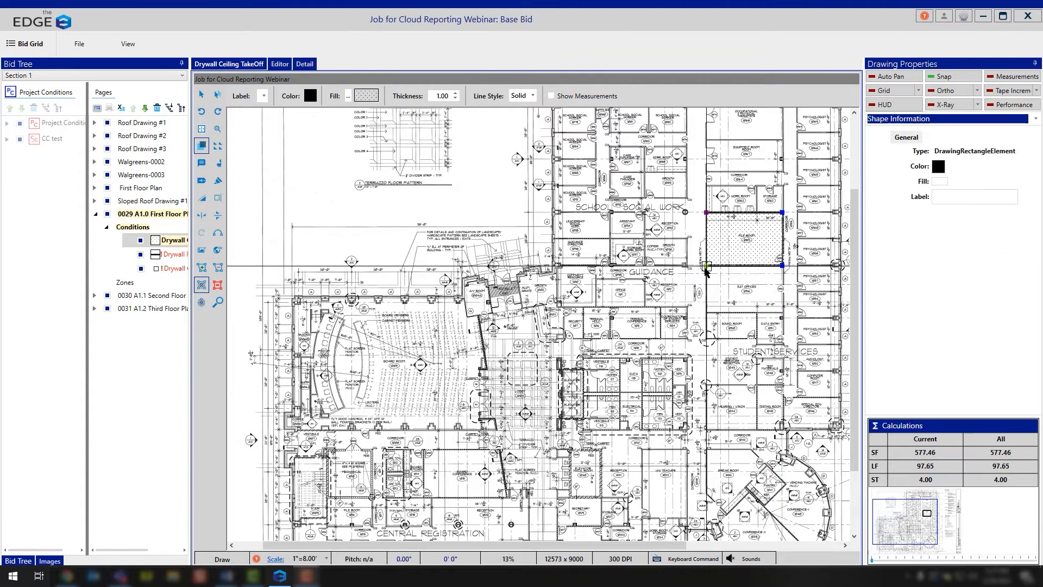
click(706, 266)
click(782, 311)
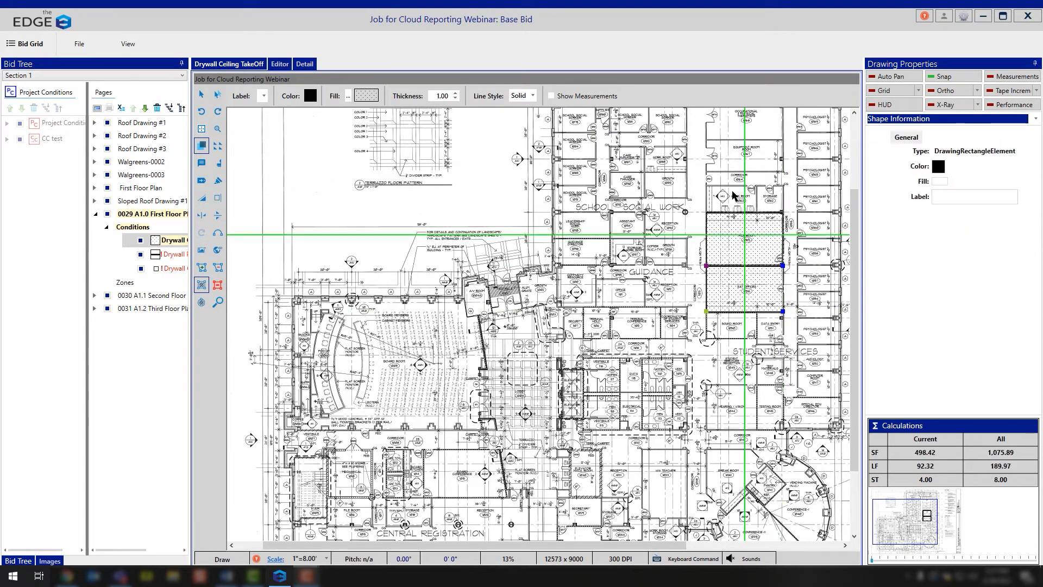
Draw rectangular Drywall Ceiling areas over the two small rooms directly above the file room, about 176 SF and 89 SF
click(708, 188)
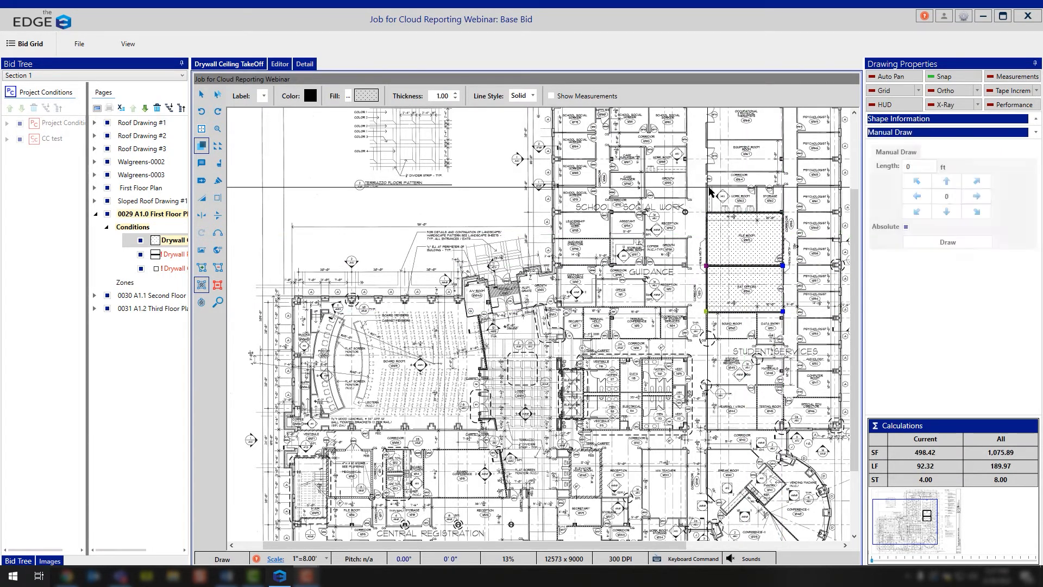
click(758, 212)
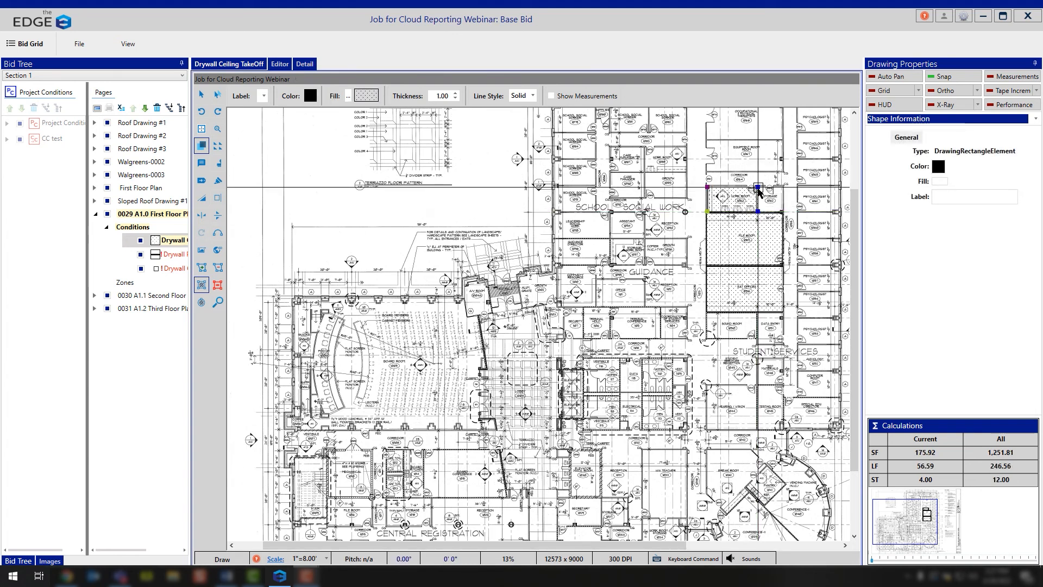
click(758, 187)
click(782, 212)
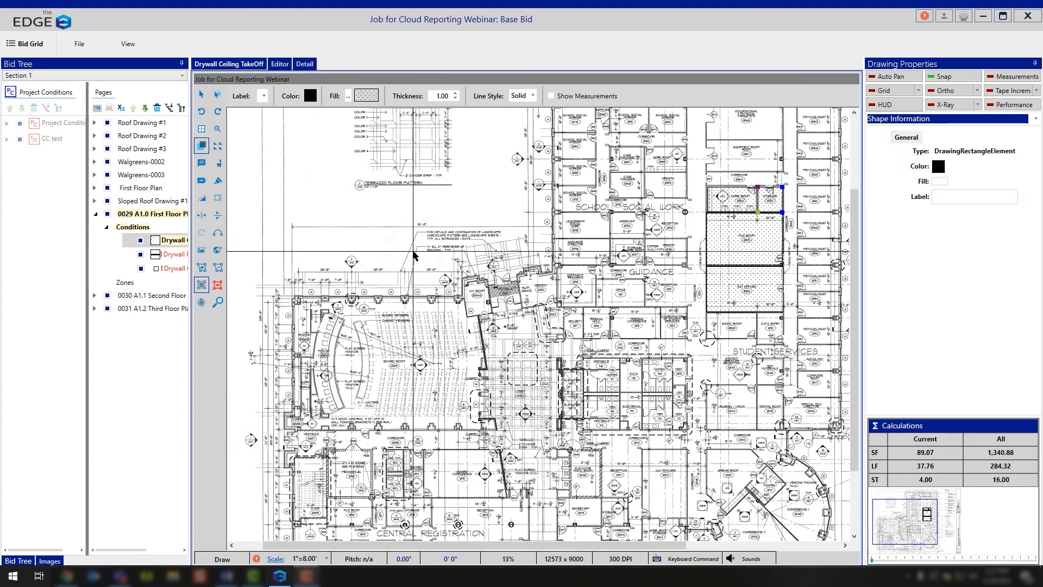
Trace Drywall Partition around the combined outline of the two large rooms, about 132 LF, and along their shared wall, about 29 LF
click(173, 254)
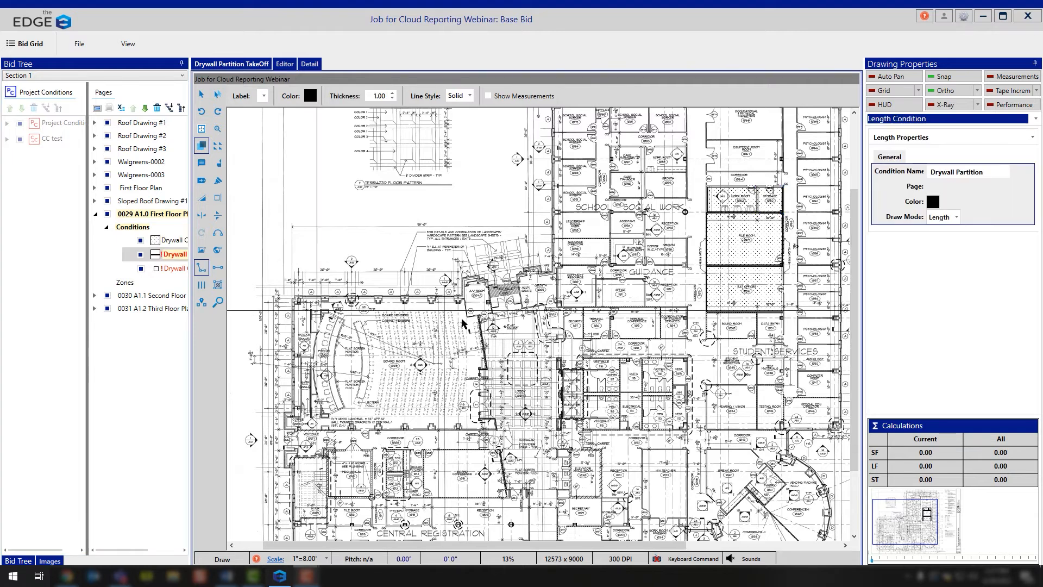
click(706, 212)
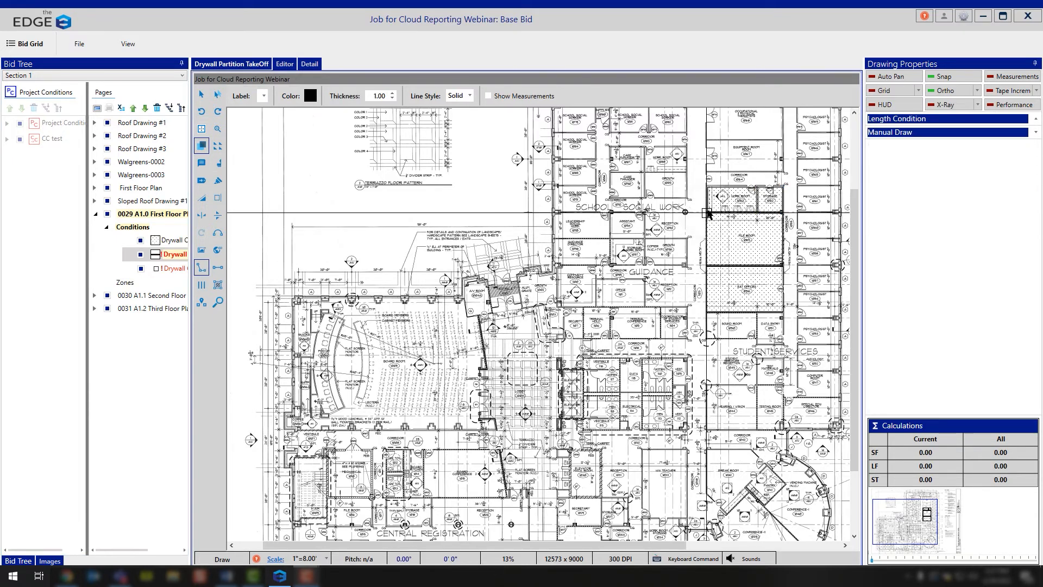
click(706, 310)
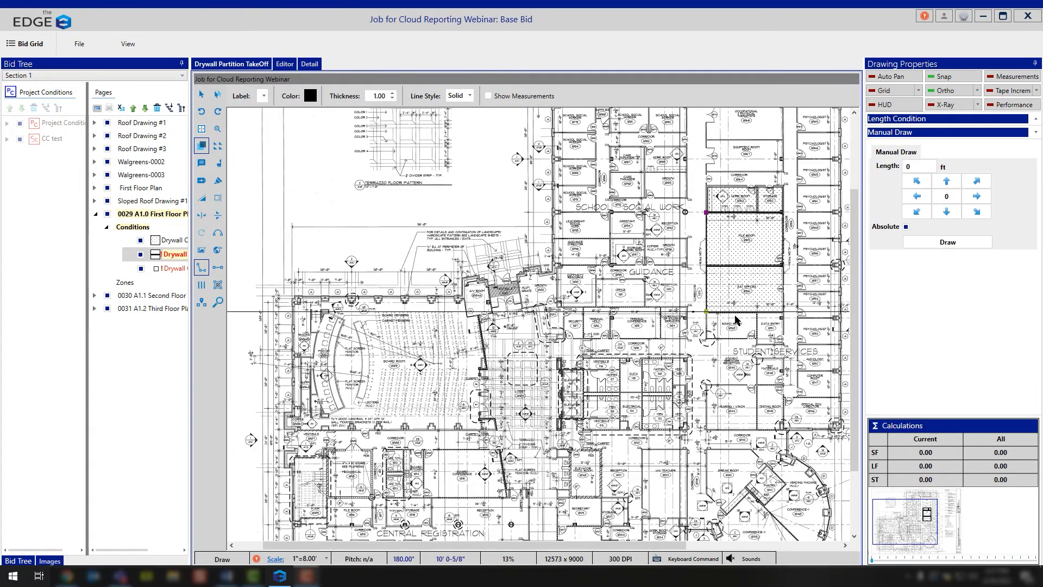
click(783, 312)
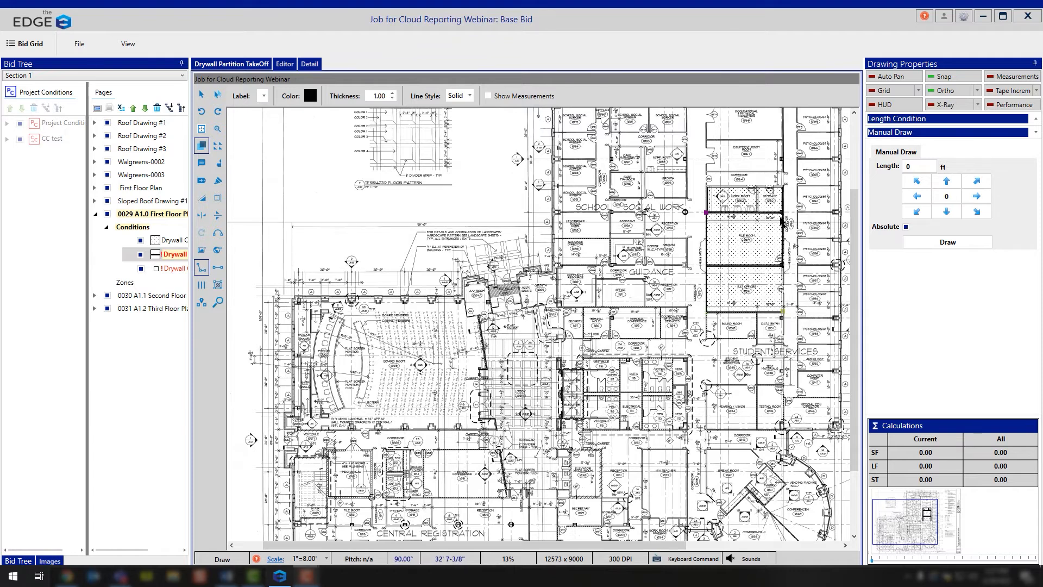
click(783, 212)
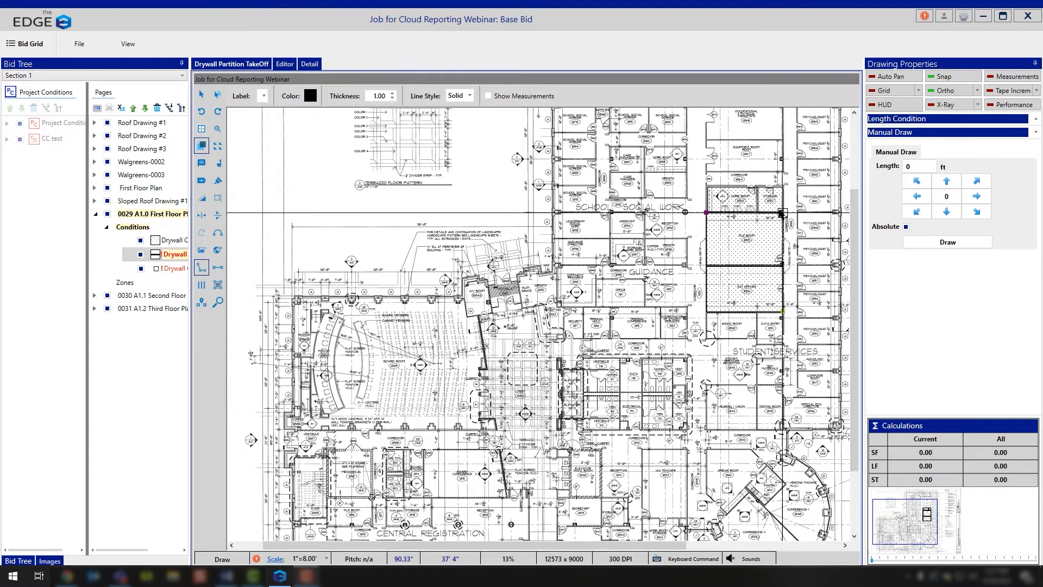
click(708, 213)
click(706, 266)
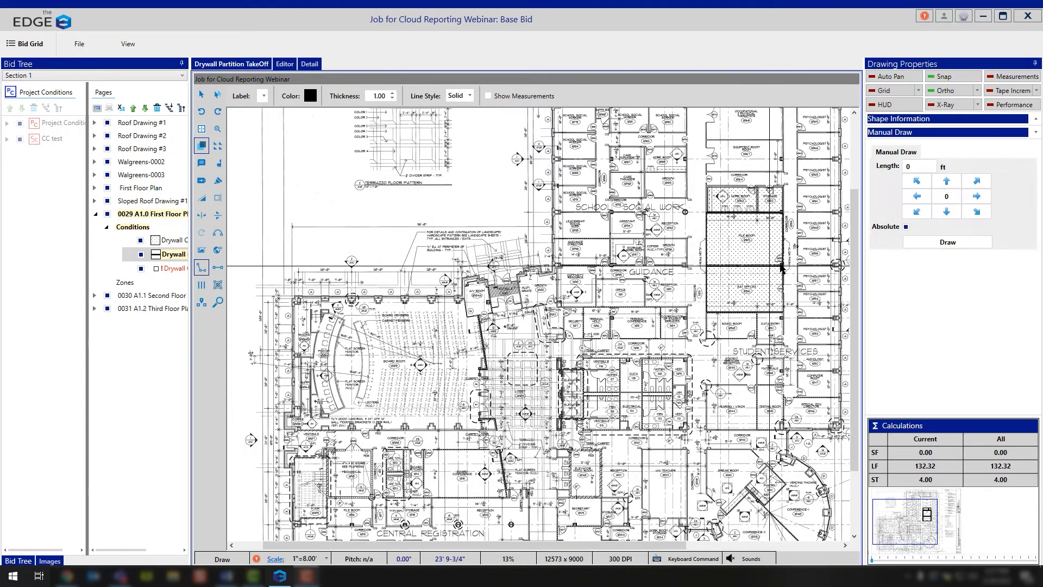
double_click(783, 265)
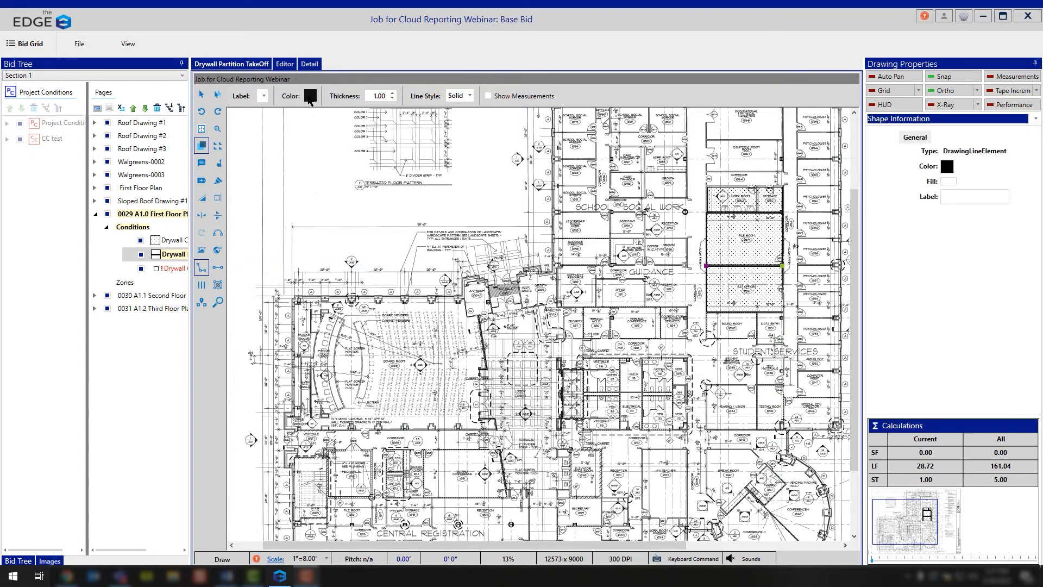
Change the Drywall Partition takeoff color to magenta (#FFFF00FF)
click(310, 96)
click(469, 359)
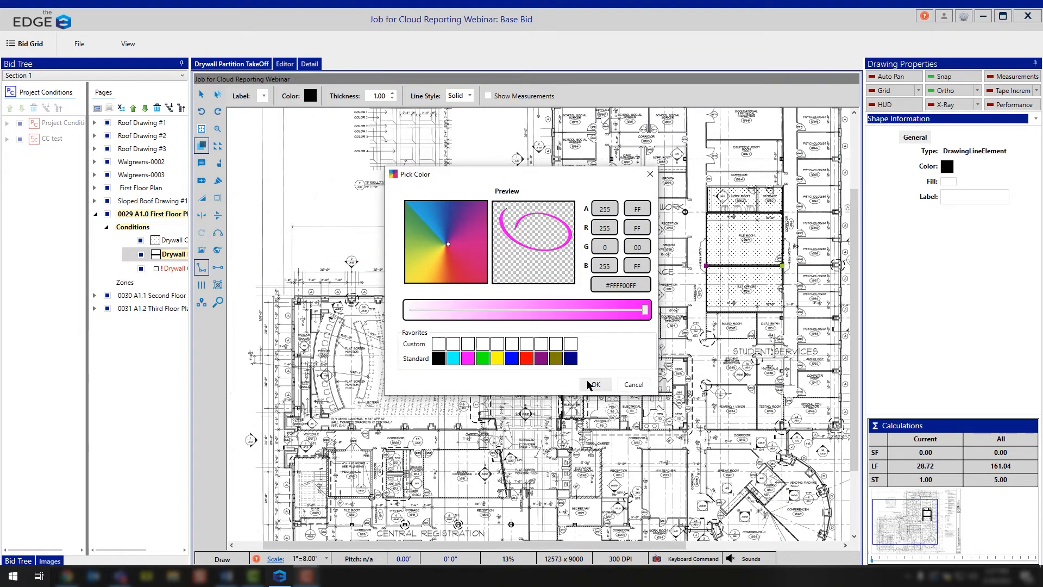
click(596, 384)
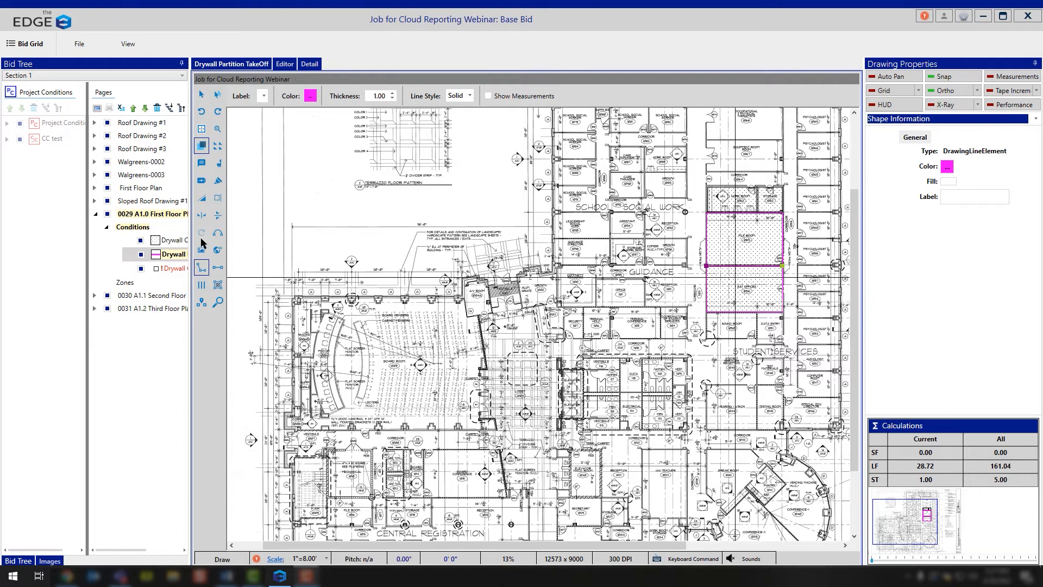
Place one Drywall Column count marker in the middle of the file room and return to the bid's condition list
click(170, 271)
click(744, 241)
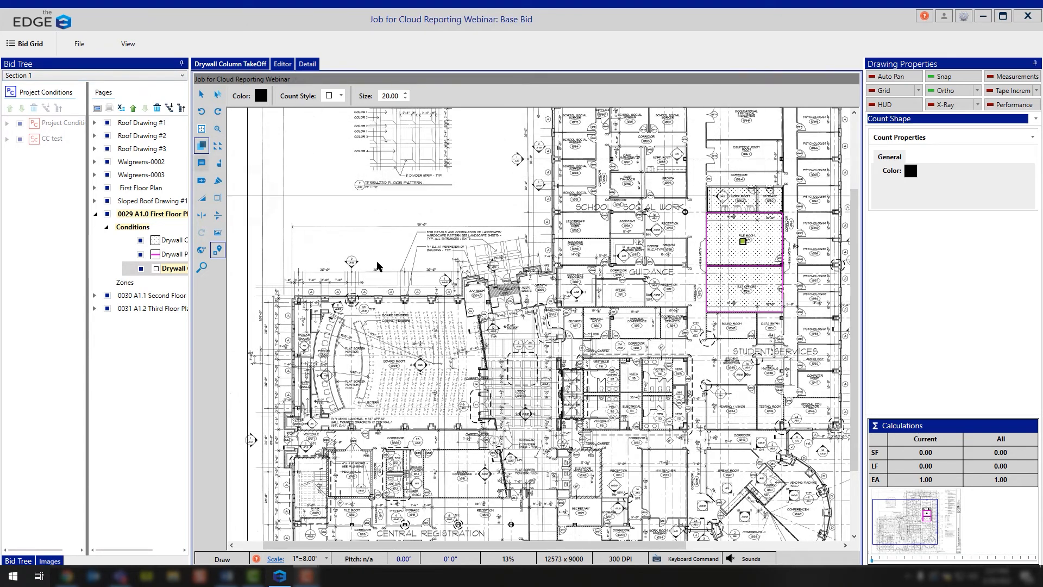
click(24, 47)
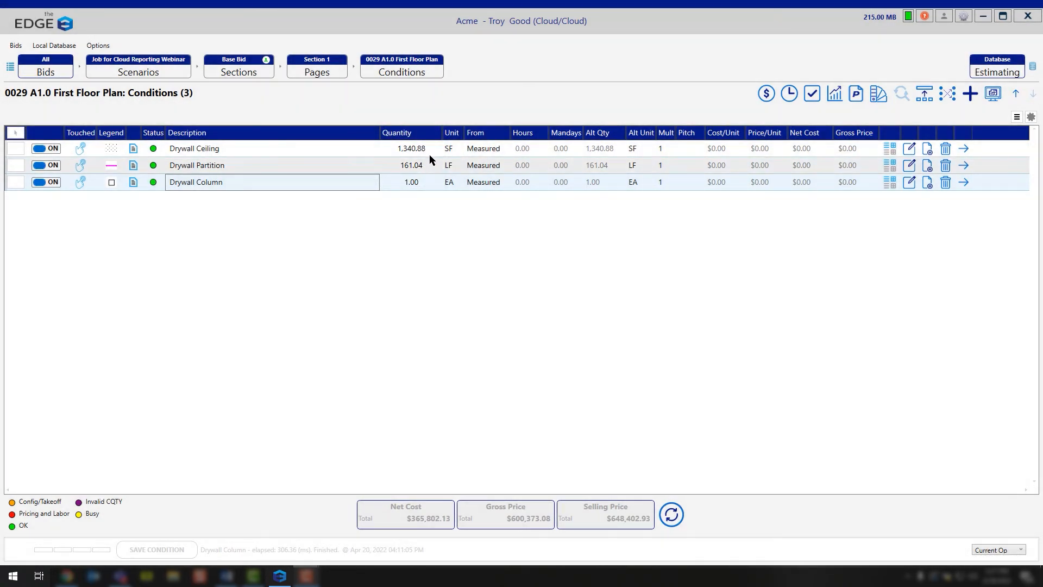
Mark all three drywall conditions, review their material pricing and labor items, and return to the condition list
click(15, 134)
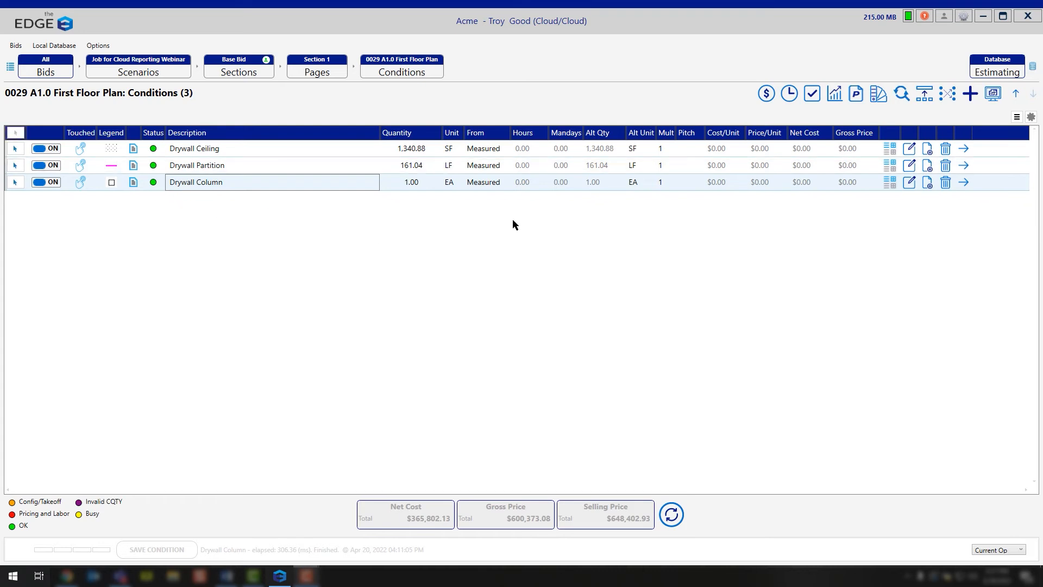
click(767, 94)
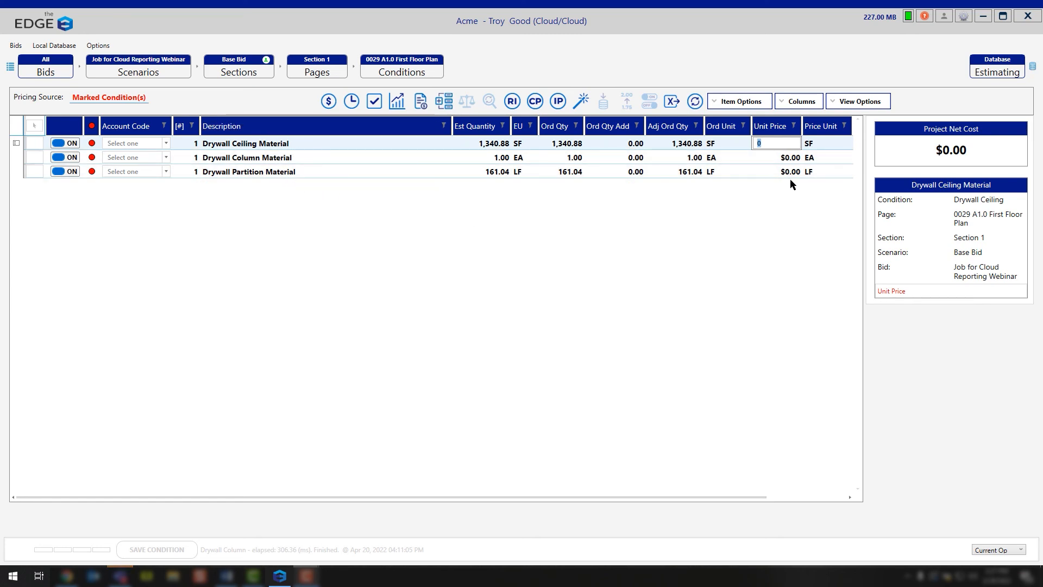
click(352, 101)
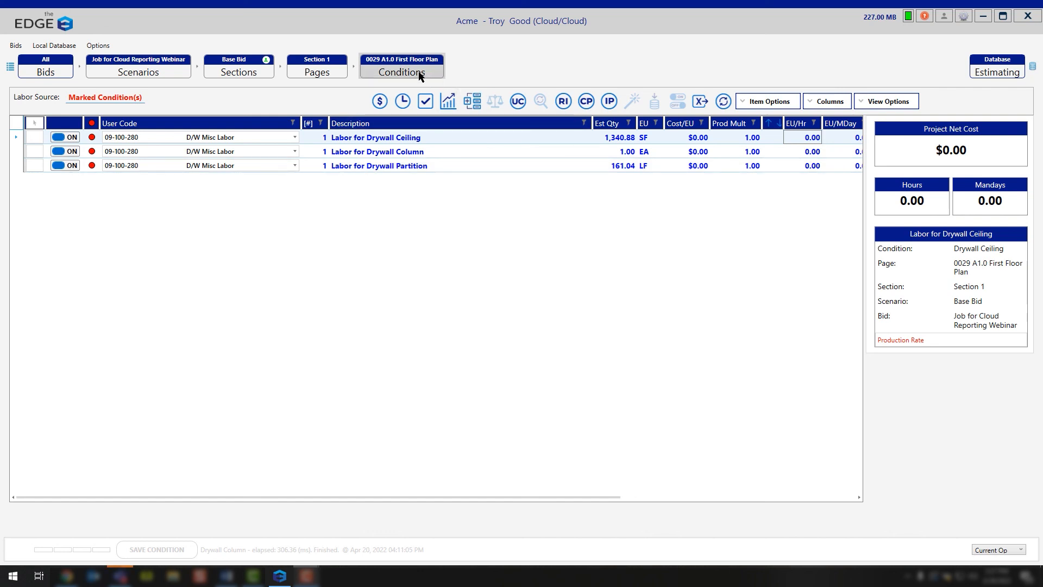
click(402, 70)
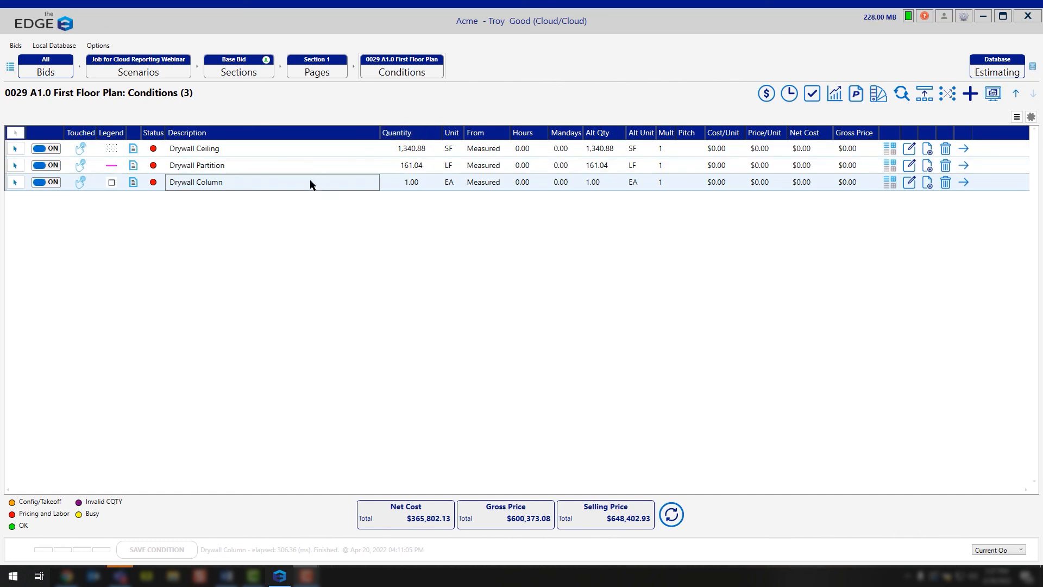